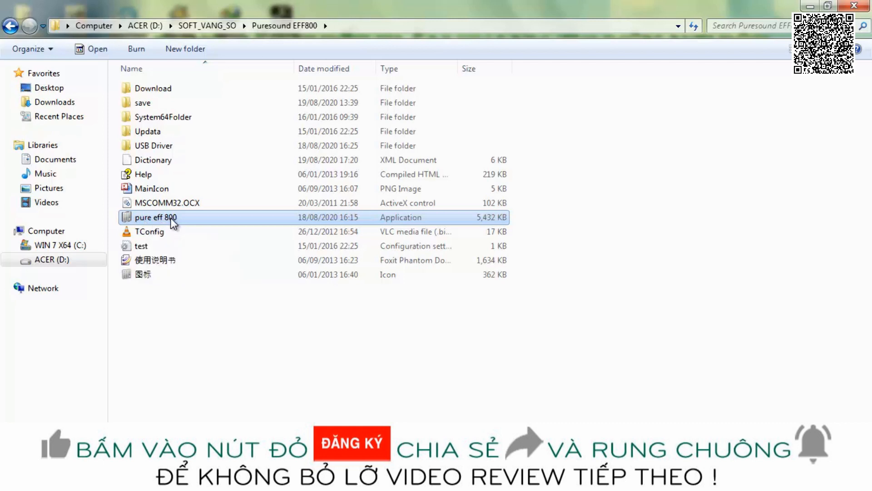
# Run pure eff 800 as administrator, minimize the file window, and switch the device connection ON.
pyautogui.rightClick(172, 221)
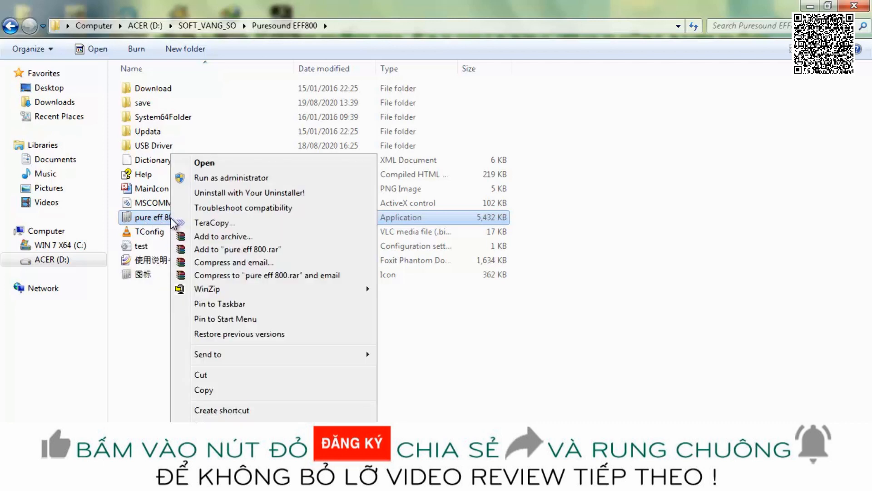
pyautogui.click(201, 179)
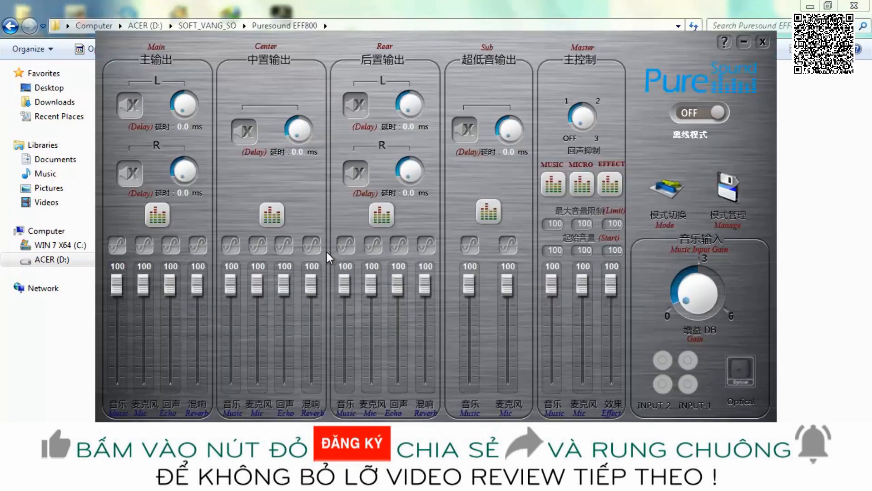
pyautogui.click(810, 6)
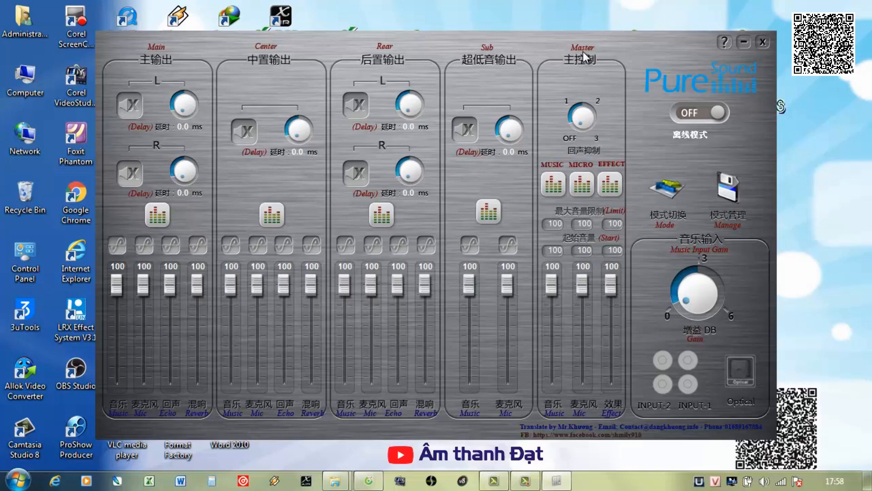
pyautogui.click(719, 113)
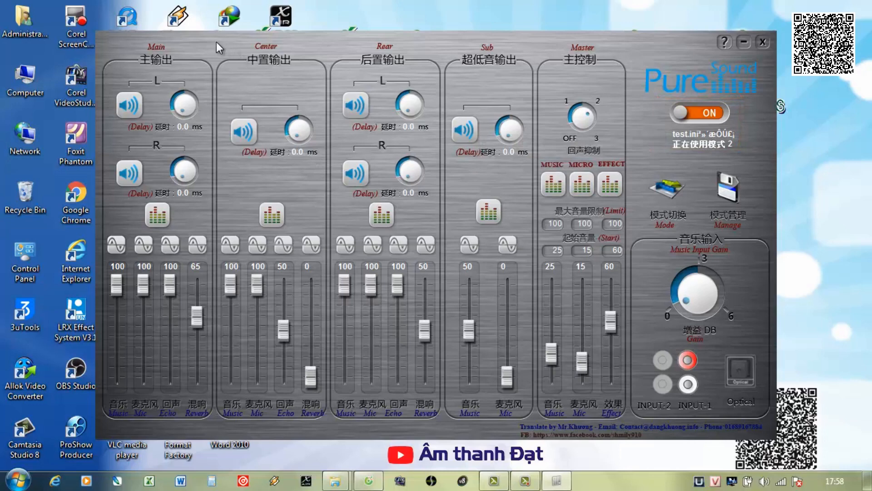
# Examine the equalizer pages for the main output, master music, microphone and effect channels.
pyautogui.click(157, 215)
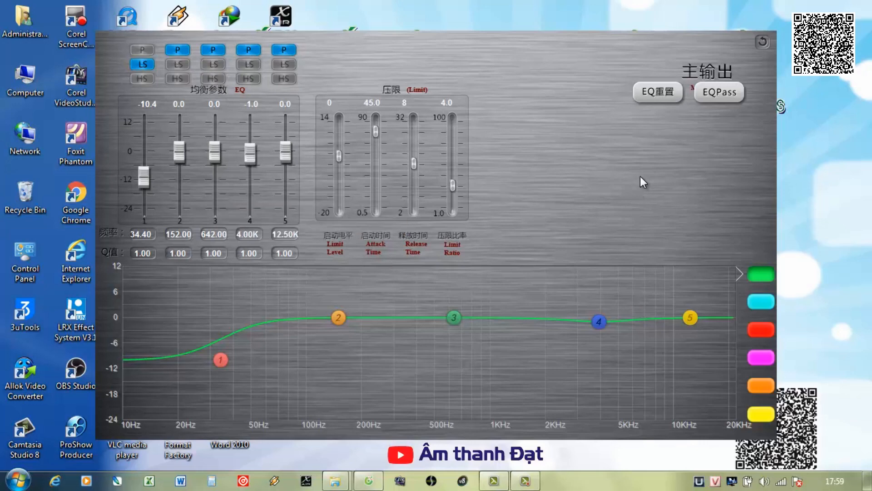
pyautogui.click(763, 43)
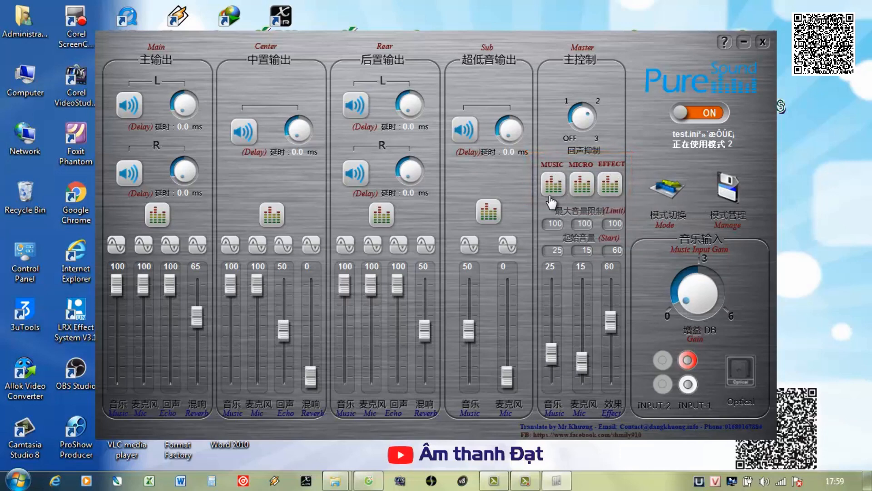
pyautogui.click(558, 186)
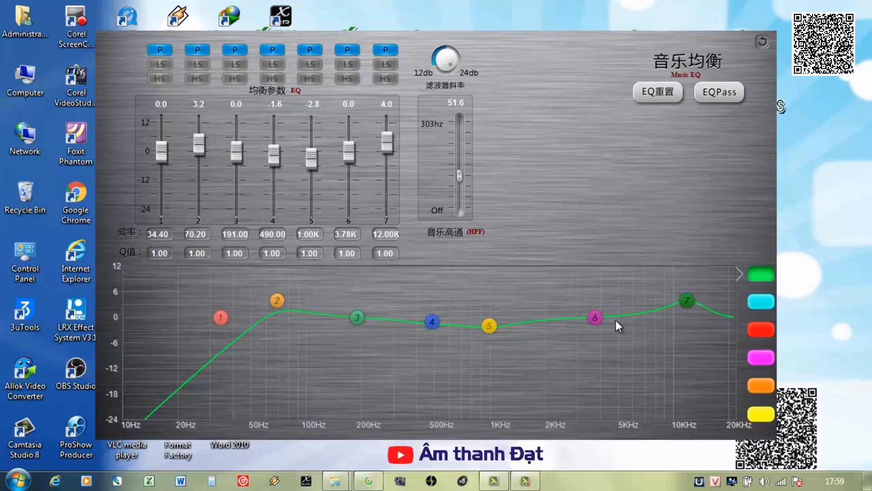
pyautogui.click(761, 42)
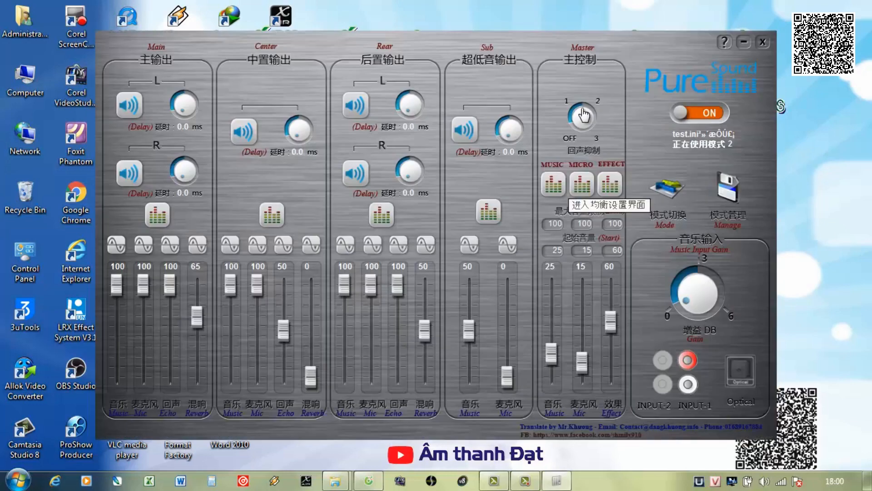
pyautogui.click(582, 186)
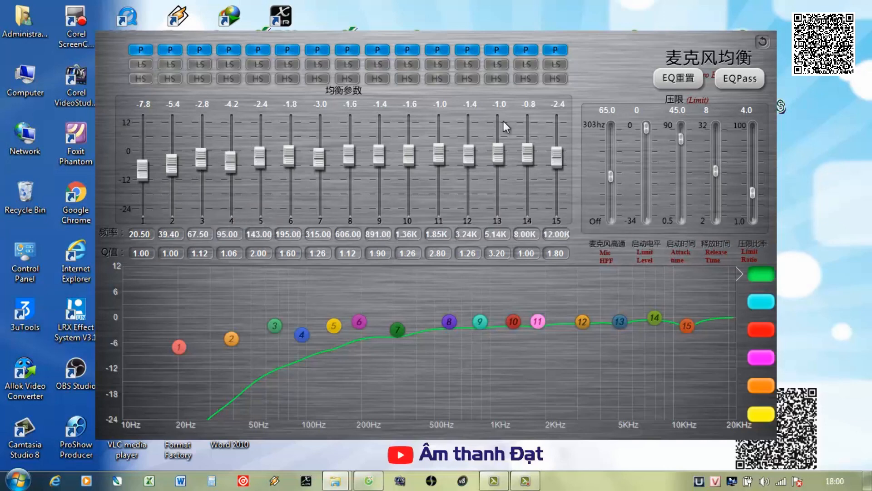
pyautogui.click(763, 42)
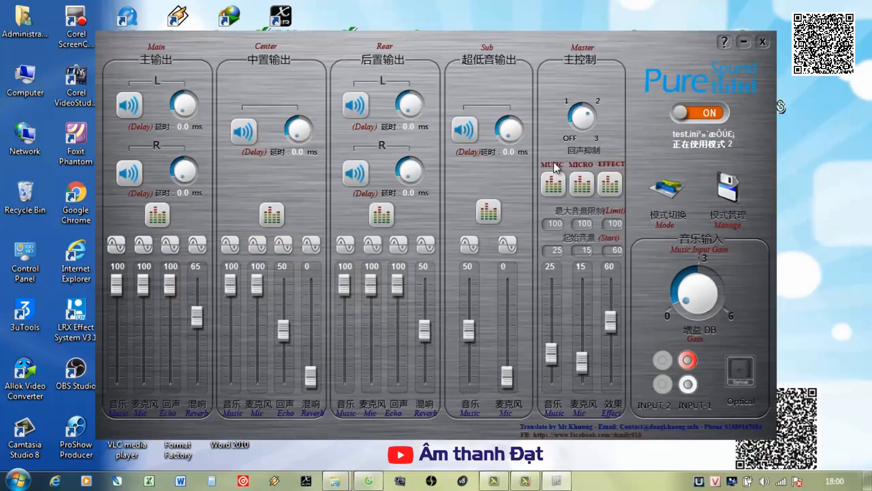
pyautogui.click(611, 186)
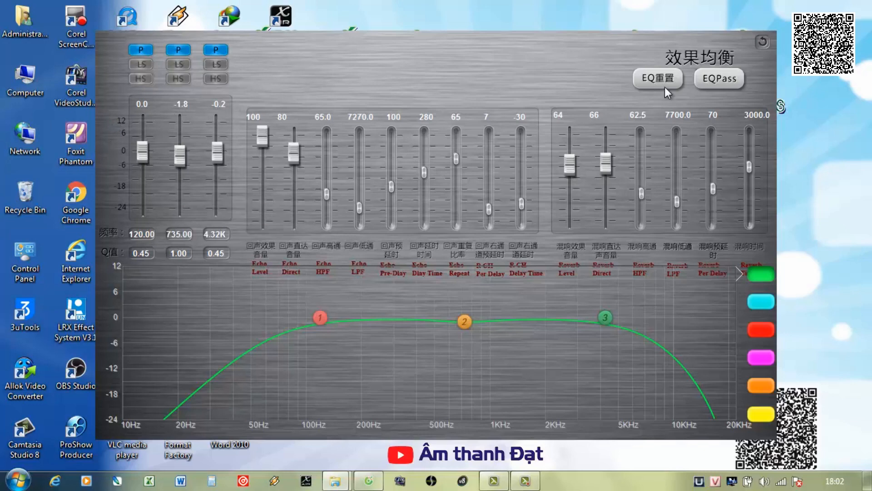
pyautogui.click(763, 42)
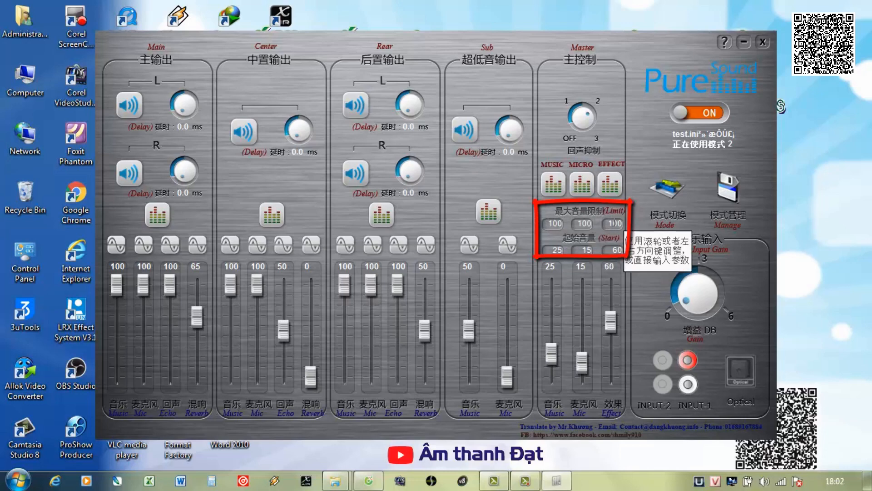
# Try a maximum volume limit of 80 on the master music channel, and restore it to 100.
pyautogui.click(555, 221)
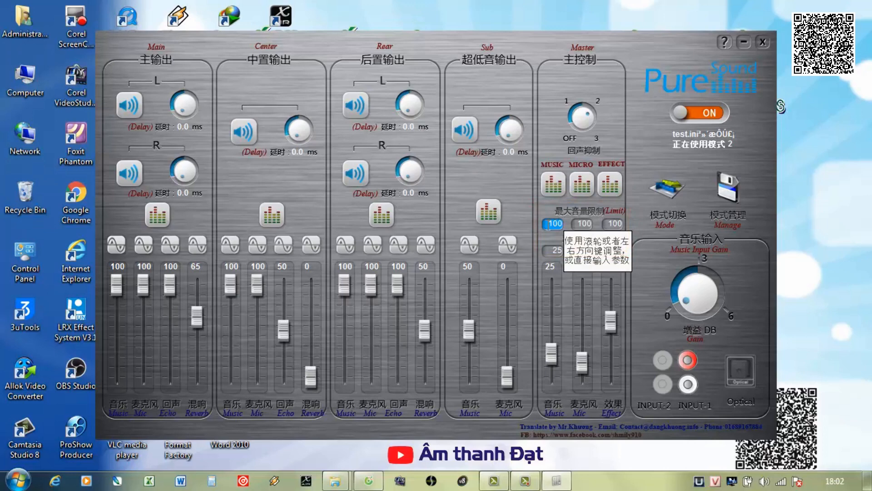
pyautogui.write('80')
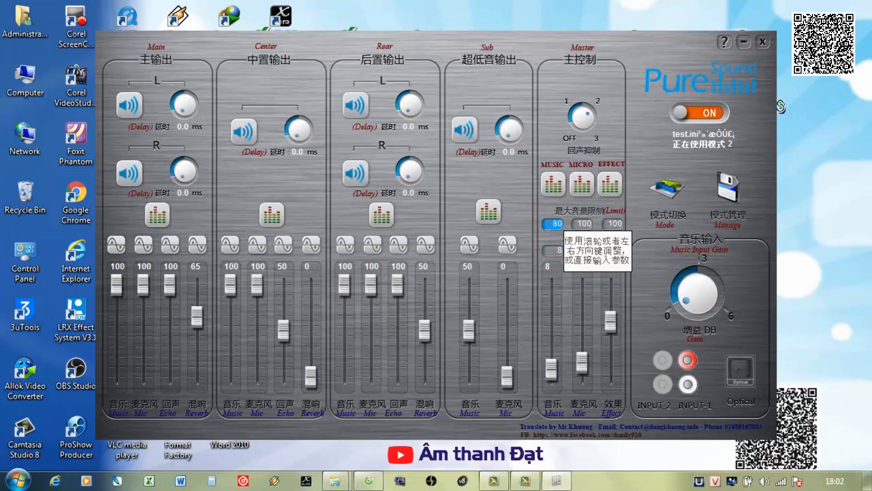
pyautogui.click(548, 225)
pyautogui.doubleClick(548, 225)
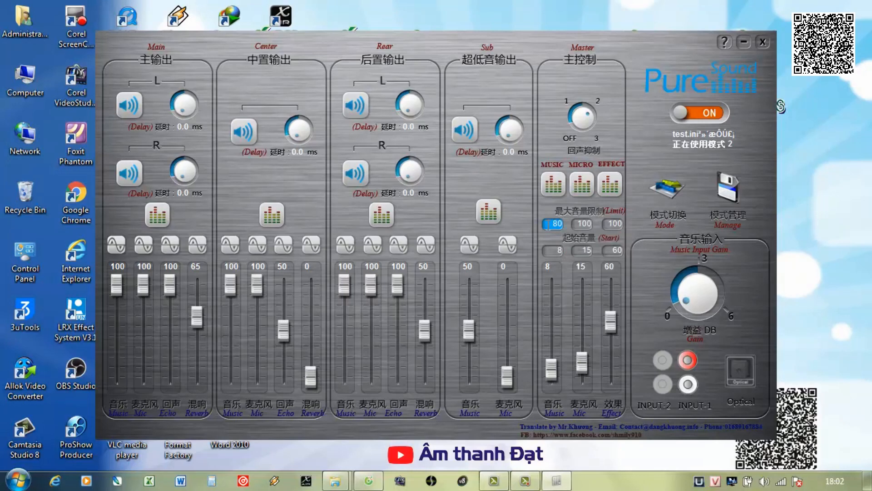
pyautogui.write('100')
pyautogui.click(549, 226)
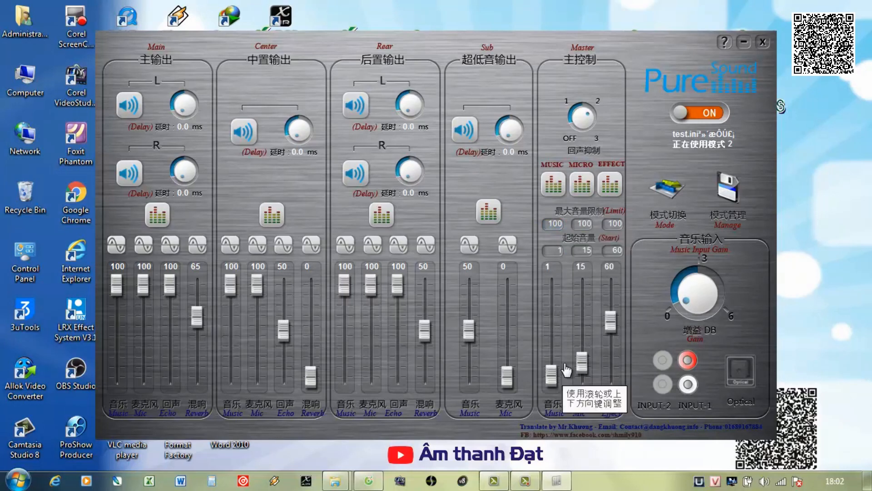
# Set the start volume of the master music channel to 25.
pyautogui.doubleClick(557, 251)
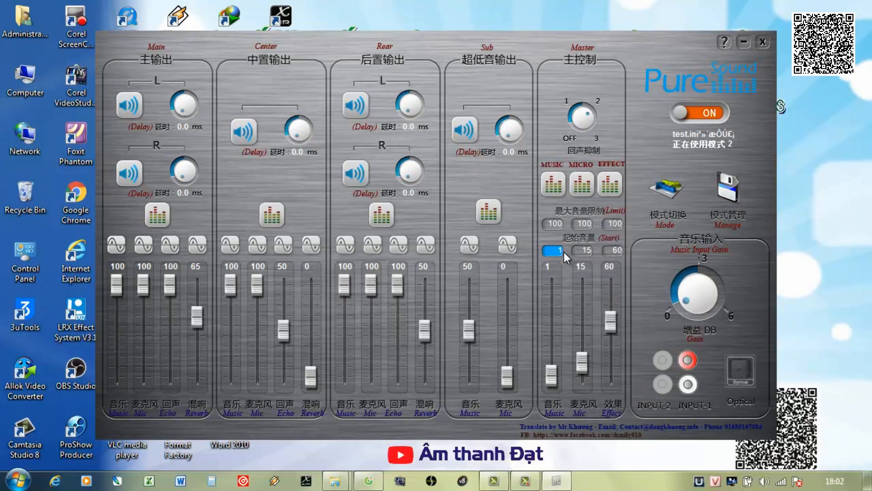
pyautogui.write('25')
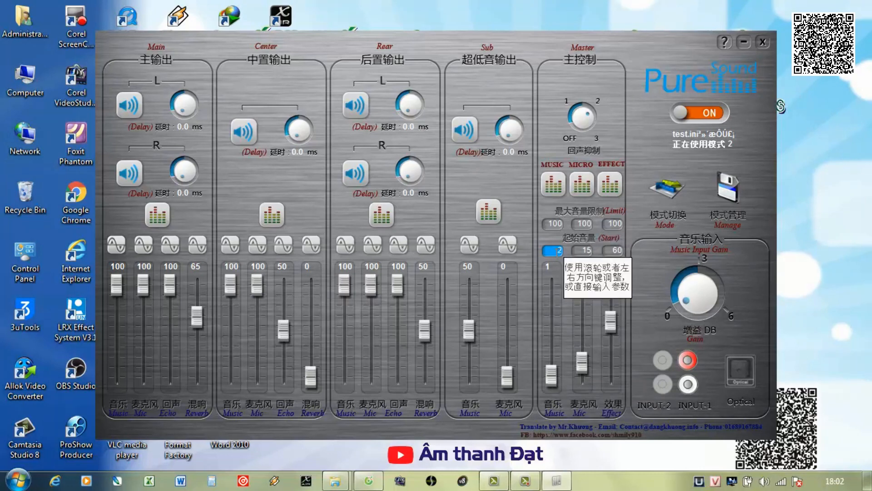
pyautogui.press('Return')
# Raise the master music volume fader to 25.
pyautogui.moveTo(551, 377); pyautogui.dragTo(552, 369)
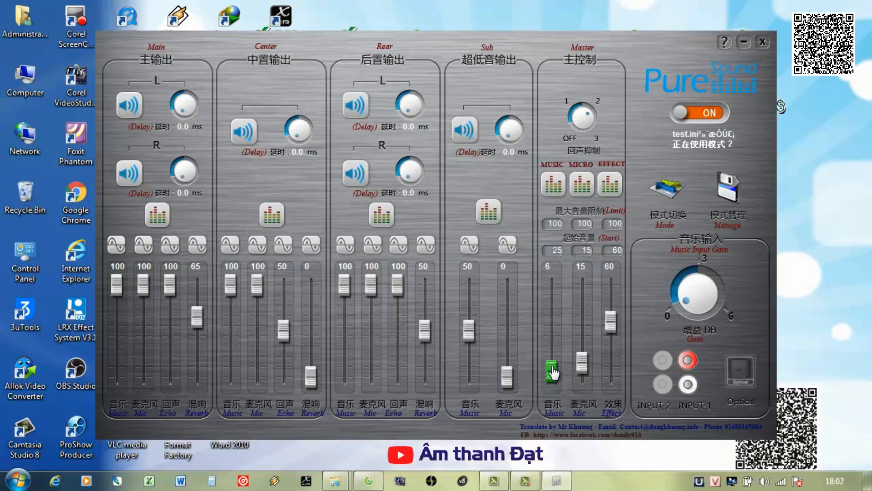
pyautogui.scroll(9, 552, 372)
pyautogui.scroll(3, 551, 372)
pyautogui.scroll(2, 550, 372)
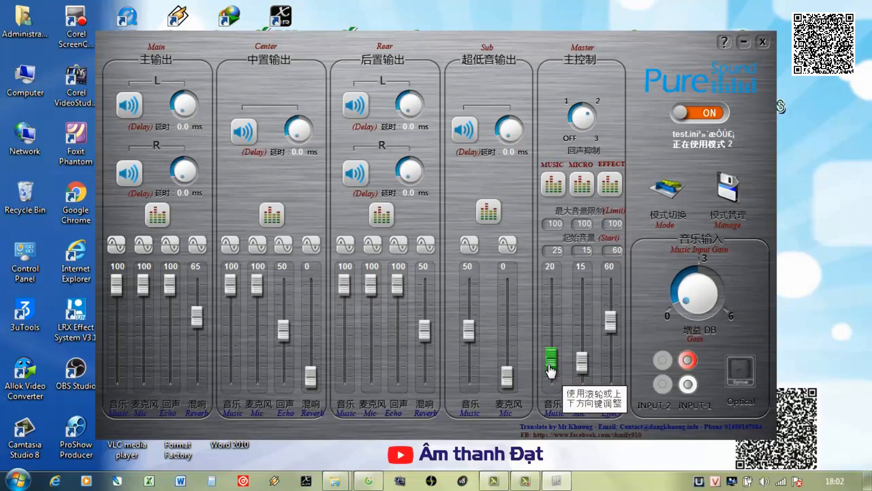
pyautogui.scroll(-6, 553, 367)
pyautogui.scroll(7, 553, 365)
pyautogui.scroll(5, 553, 364)
pyautogui.scroll(-1, 555, 366)
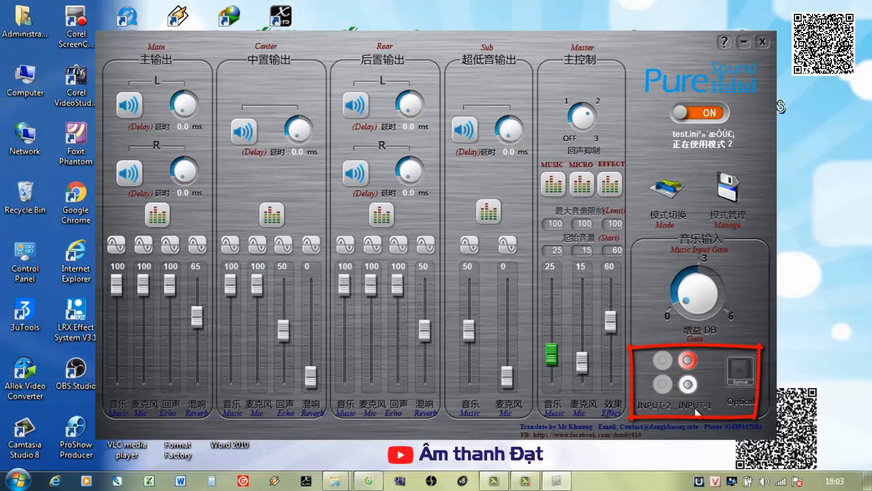
# Try INPUT-2 as the music input and return to INPUT-1.
pyautogui.click(662, 360)
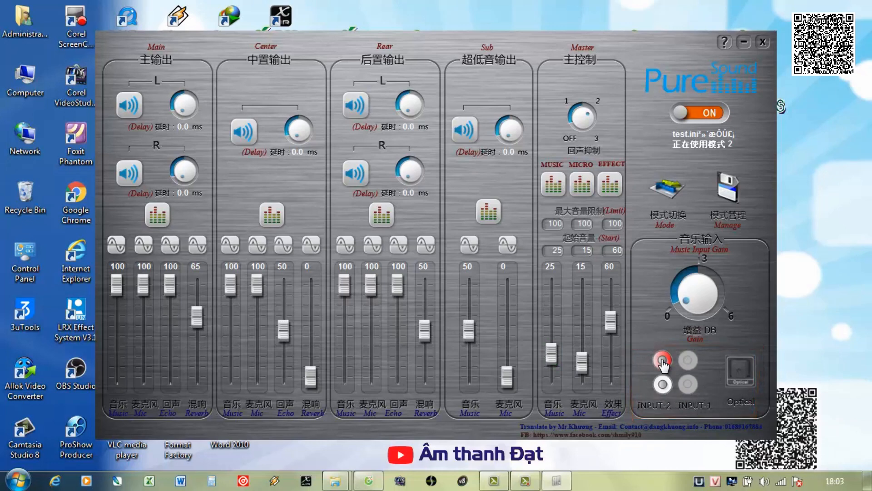
pyautogui.click(688, 361)
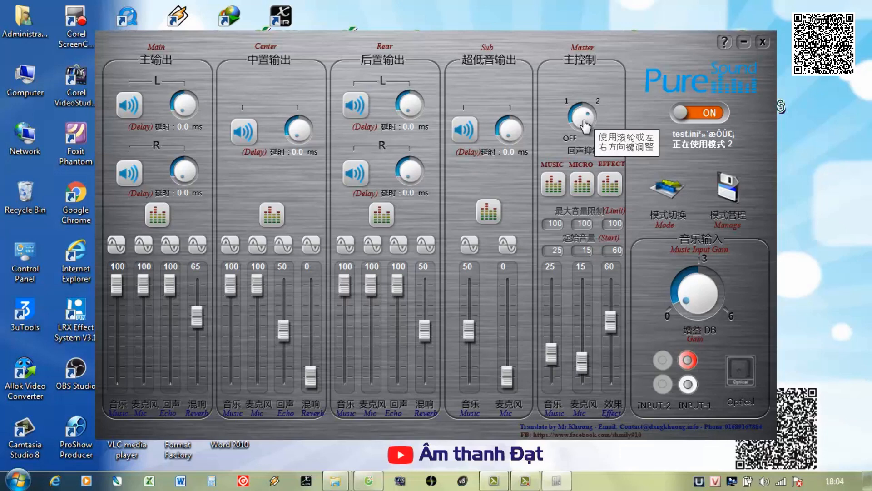
# Look through the list of available effect modes and close it without switching modes.
pyautogui.click(670, 194)
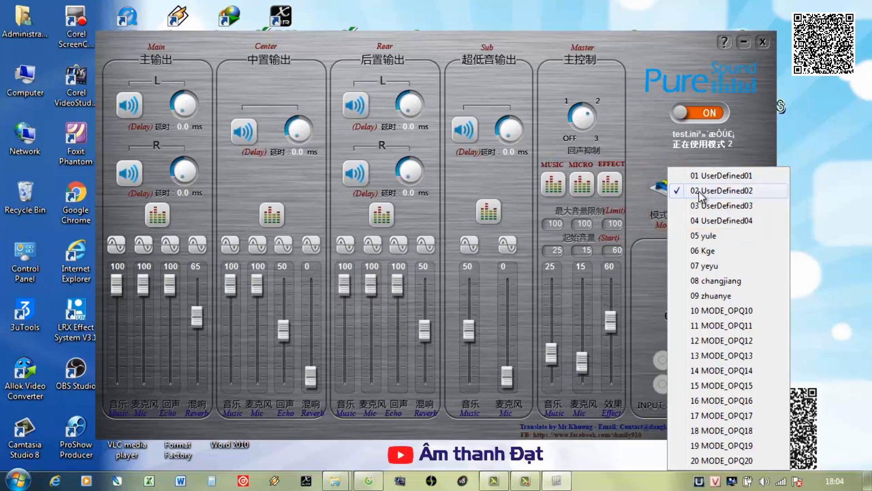
pyautogui.click(652, 165)
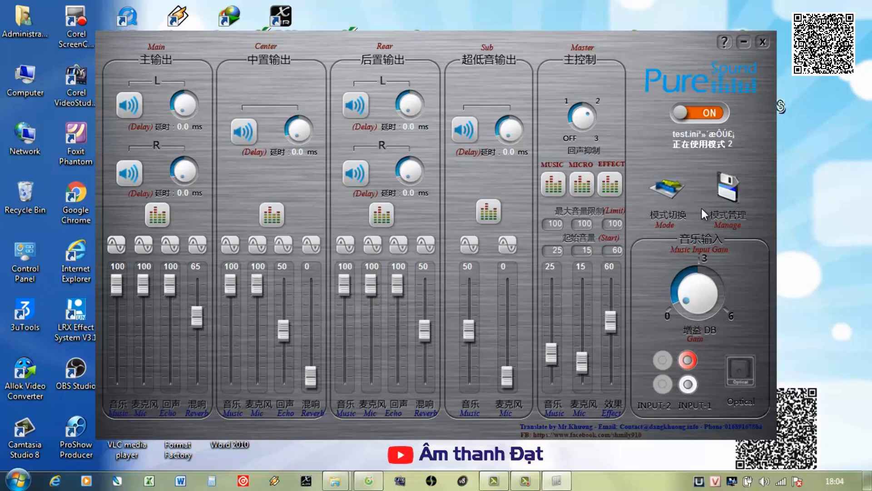
# Save the current settings to the device as User-defined mode 02 and return to the mixer.
pyautogui.click(724, 186)
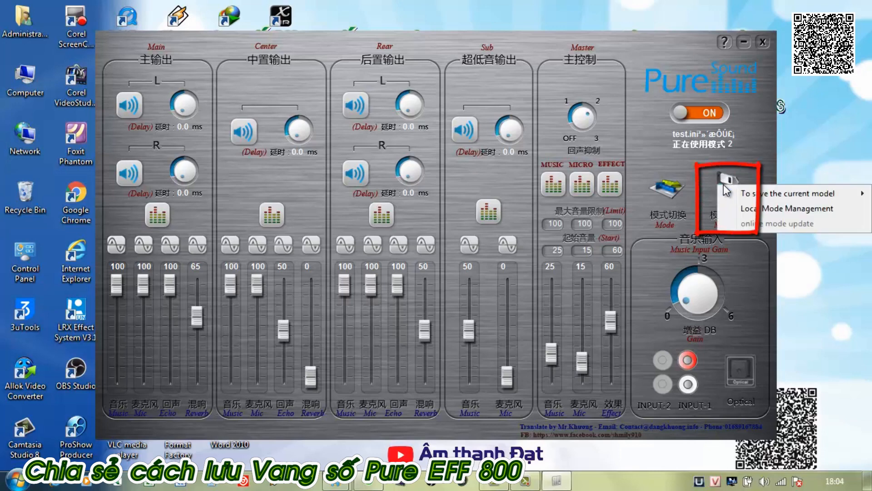
pyautogui.moveTo(749, 195)
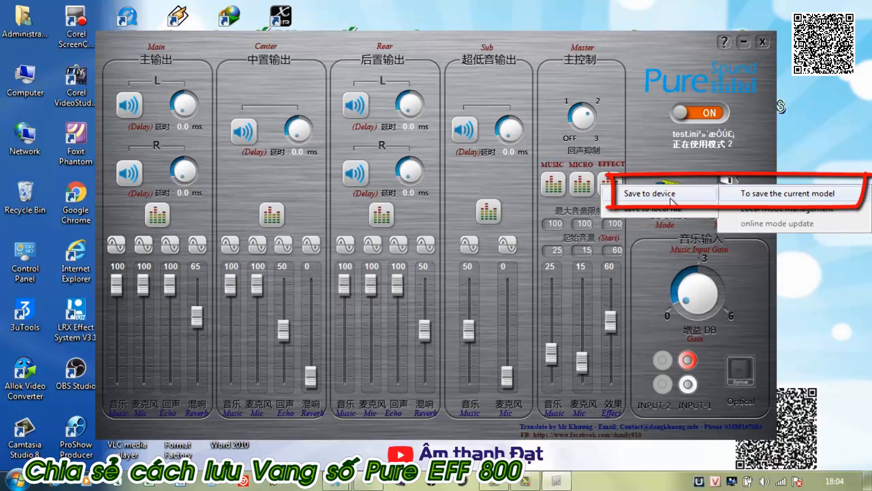
pyautogui.click(641, 195)
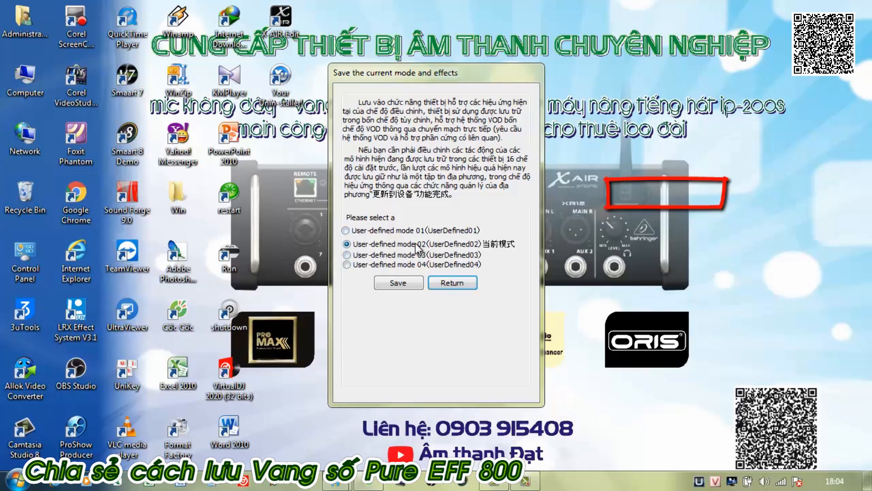
pyautogui.click(395, 284)
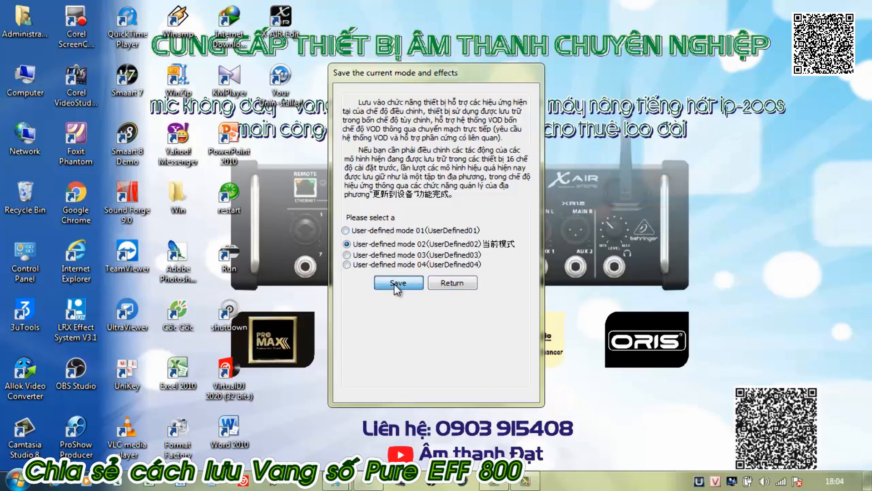
pyautogui.click(440, 283)
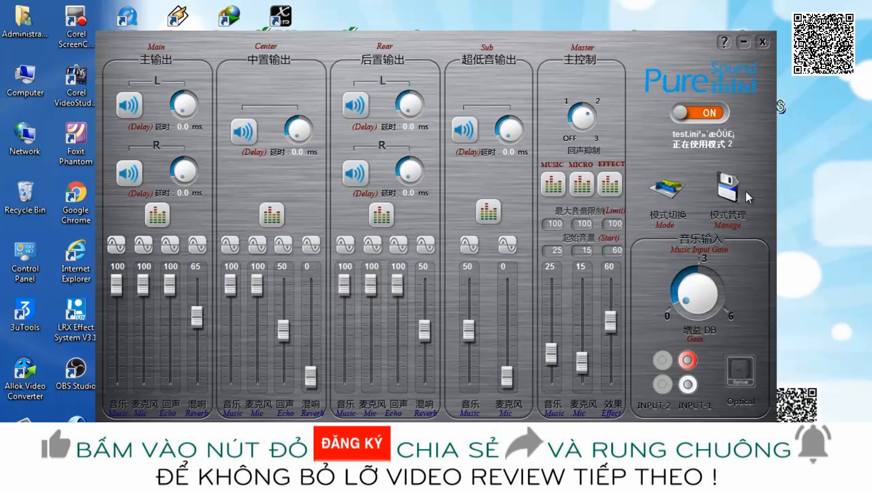
# Start saving the current mode to a local file and name the effect mode Pure_800_ATD.
pyautogui.click(729, 192)
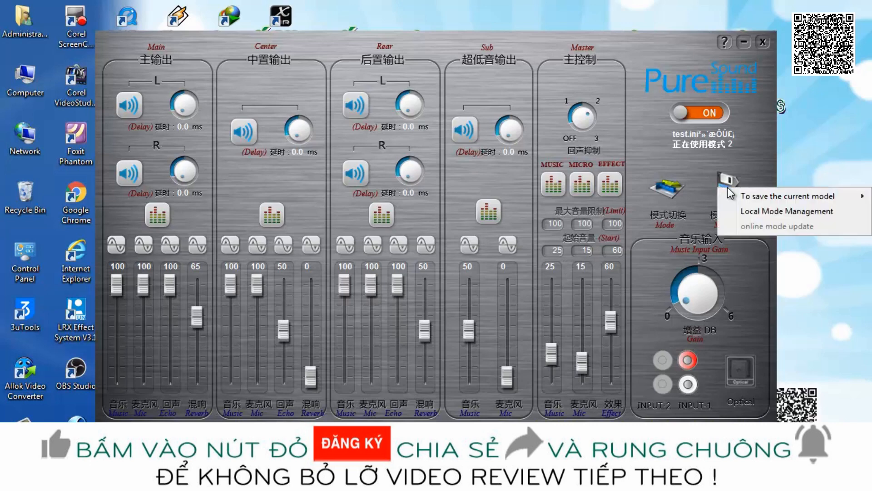
pyautogui.moveTo(754, 196)
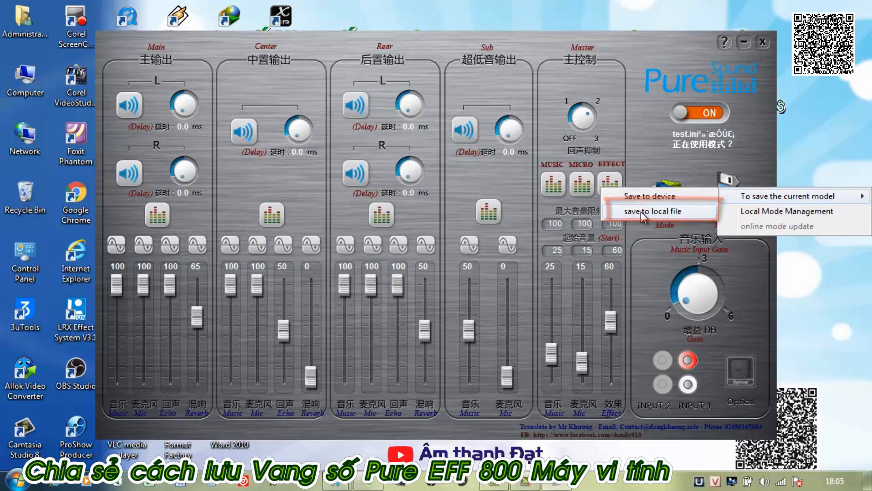
pyautogui.click(641, 211)
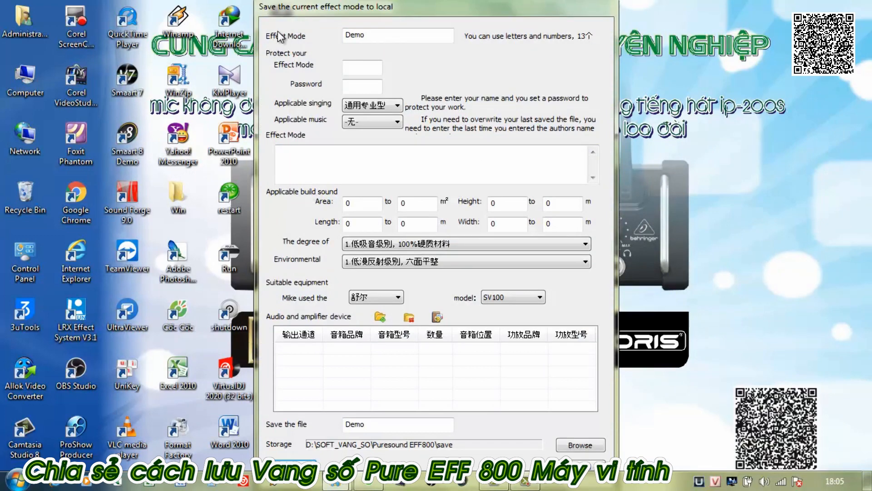
pyautogui.doubleClick(372, 34)
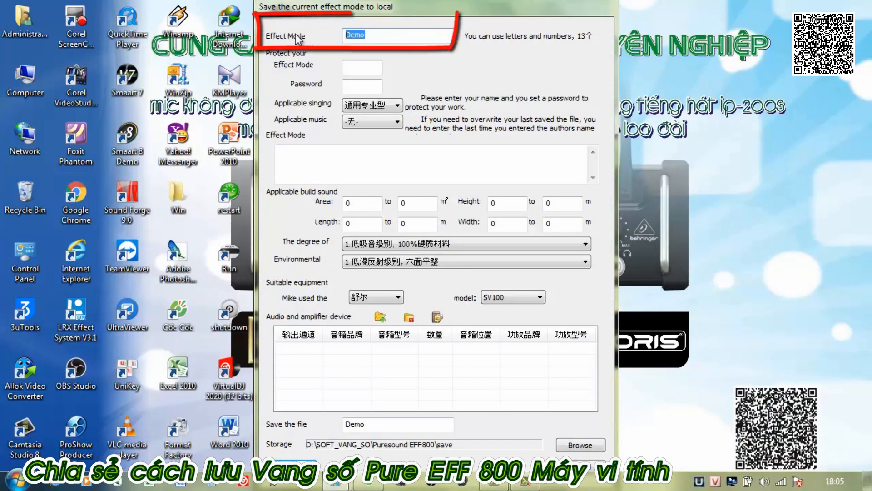
pyautogui.write('Pure_800_ATD')
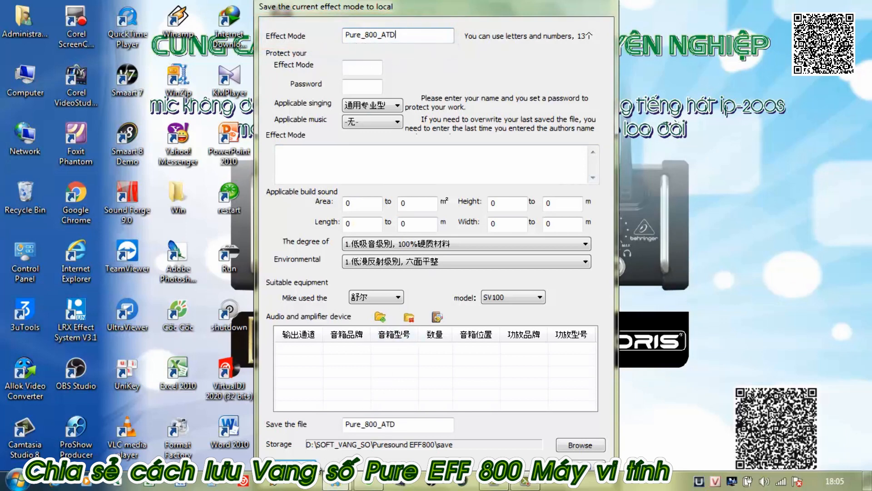
# Finish saving the current effect mode to the local file Pure_800_ATD in D:\SOFT_VANG_SO\Puresound EFF800\save.
pyautogui.moveTo(445, 7); pyautogui.dragTo(450, 1)
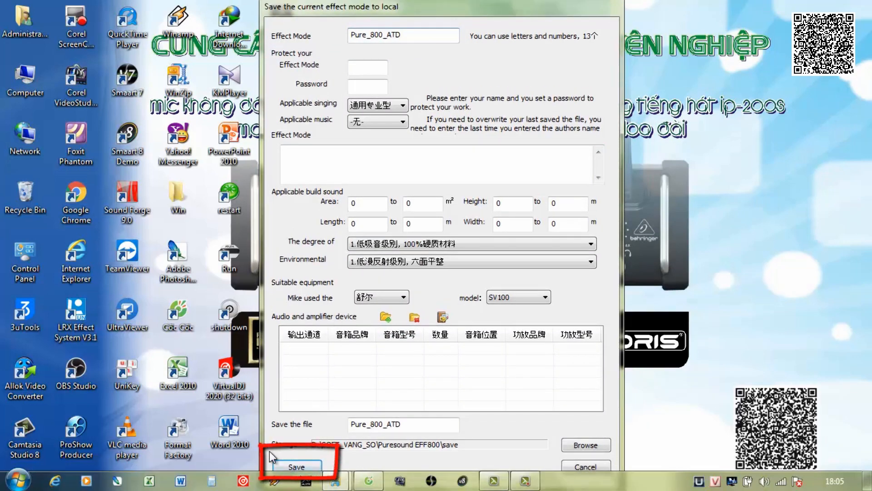
pyautogui.click(319, 466)
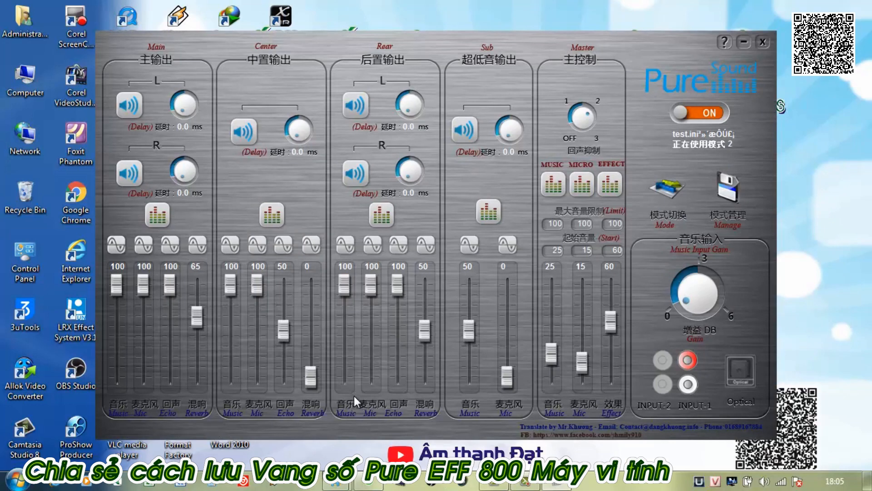
# Switch to Windows Explorer, check for the Pure_800_ATD file in the Puresound EFF800 save folder, and return to the mixer.
pyautogui.moveTo(336, 482)
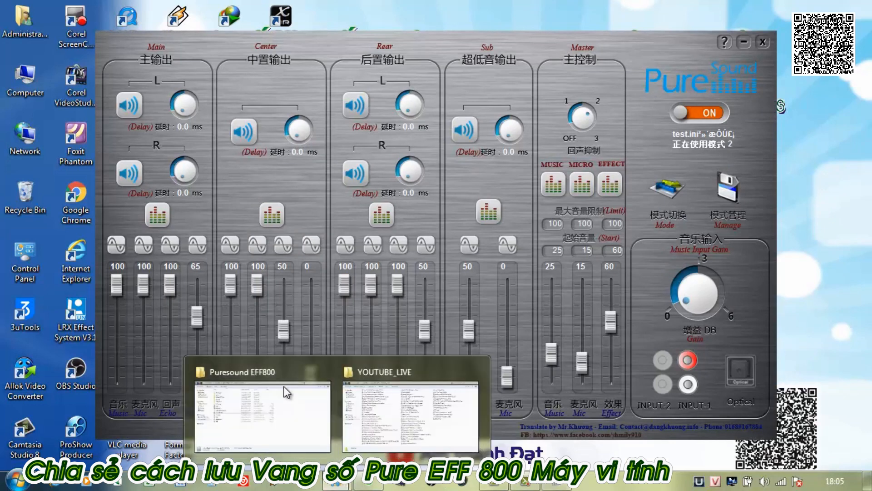
pyautogui.click(276, 375)
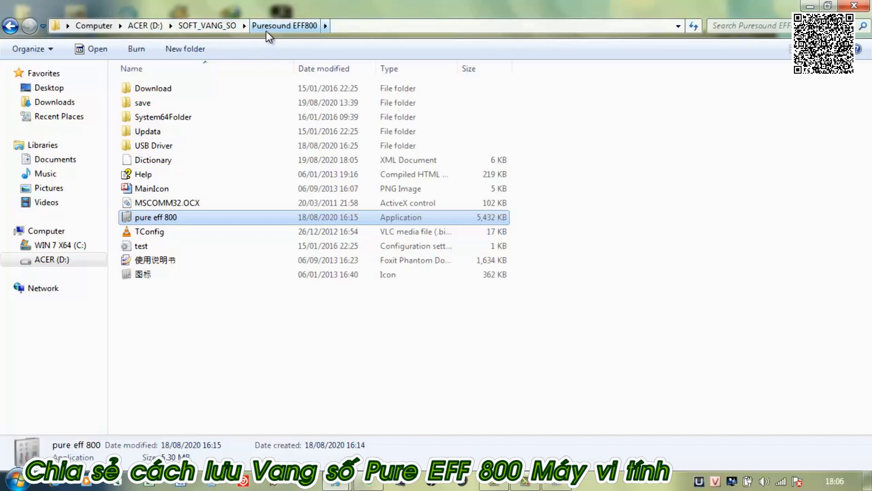
pyautogui.click(133, 109)
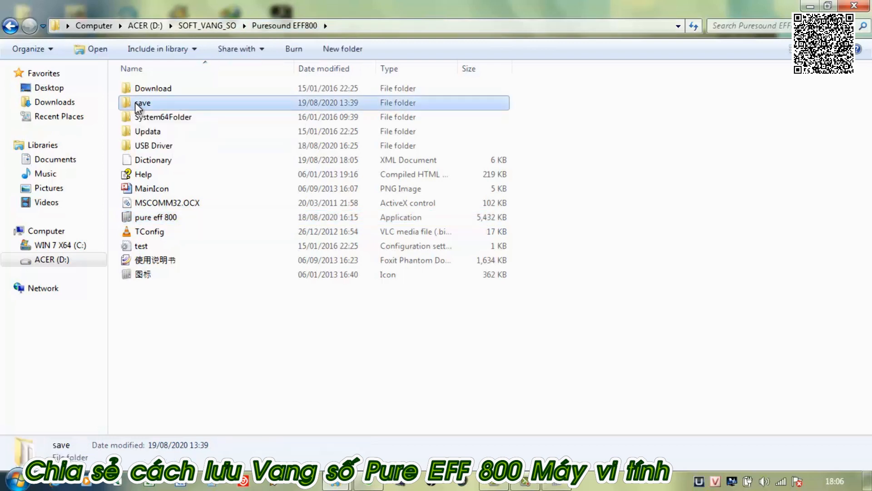
pyautogui.doubleClick(139, 108)
pyautogui.click(182, 103)
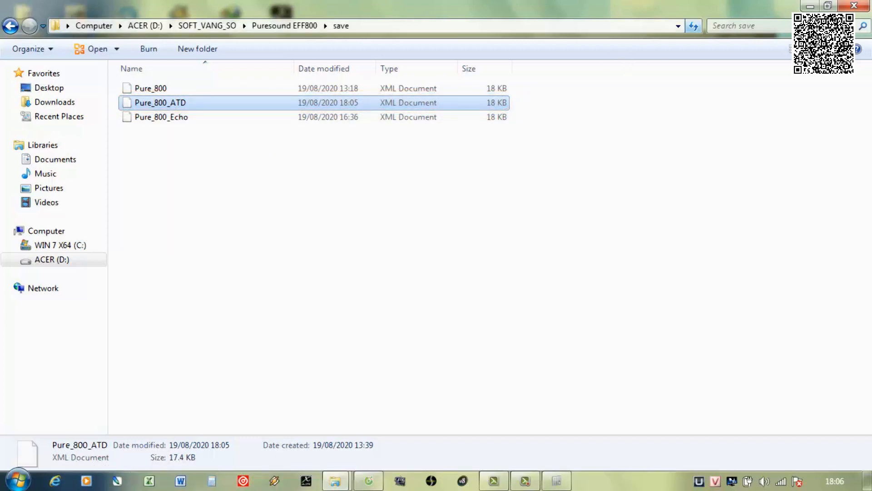
pyautogui.click(810, 6)
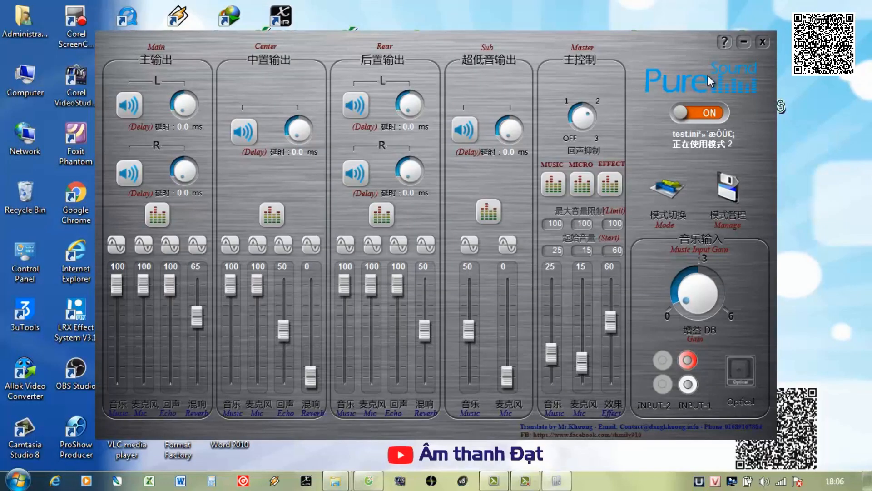
# Load the locally saved effect mode Pure_800_ATD directly into the mixer from the local mode management list.
pyautogui.click(730, 187)
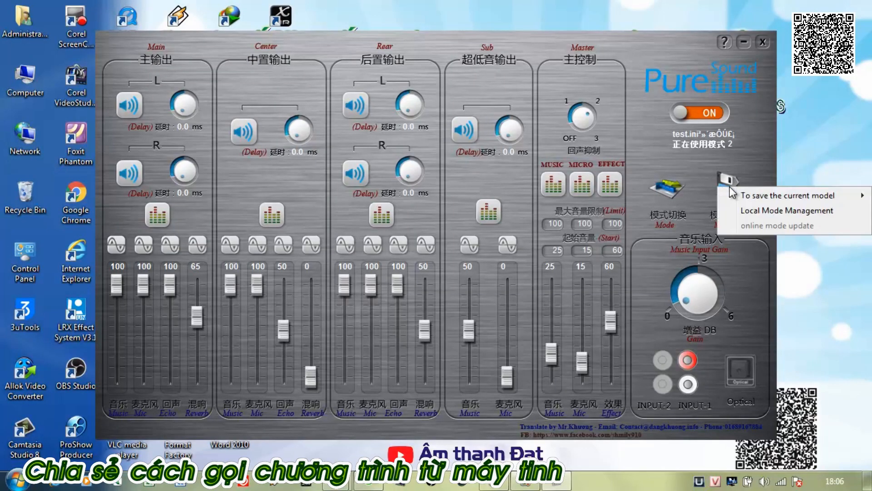
pyautogui.click(739, 210)
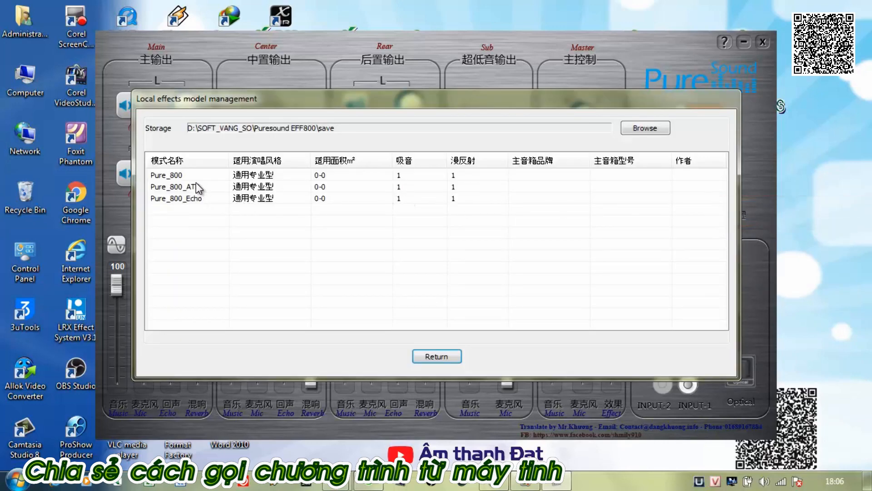
pyautogui.click(161, 187)
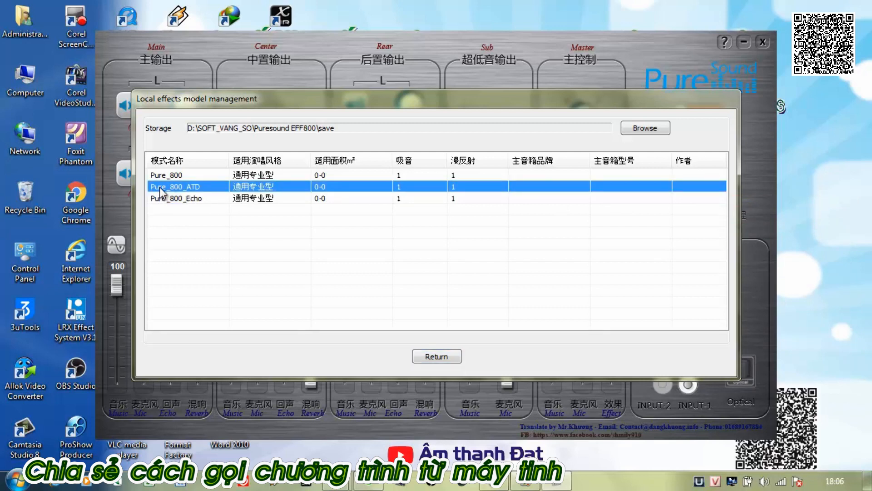
pyautogui.rightClick(206, 186)
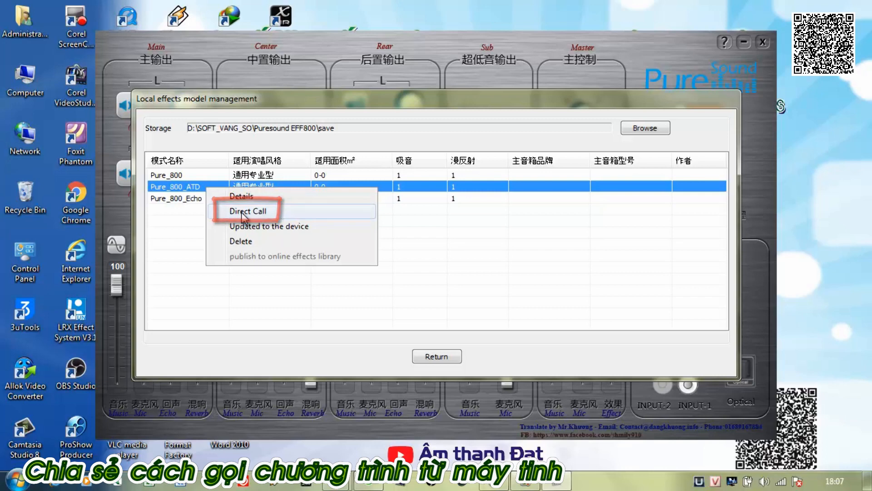
pyautogui.click(241, 212)
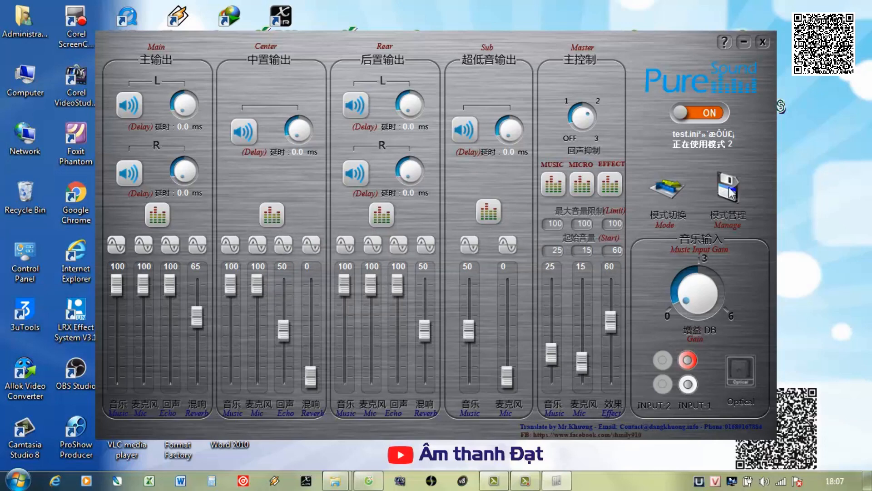
# Save the loaded effect mode to the device as User-defined mode 02 and dismiss the confirmation.
pyautogui.click(730, 175)
pyautogui.moveTo(748, 186)
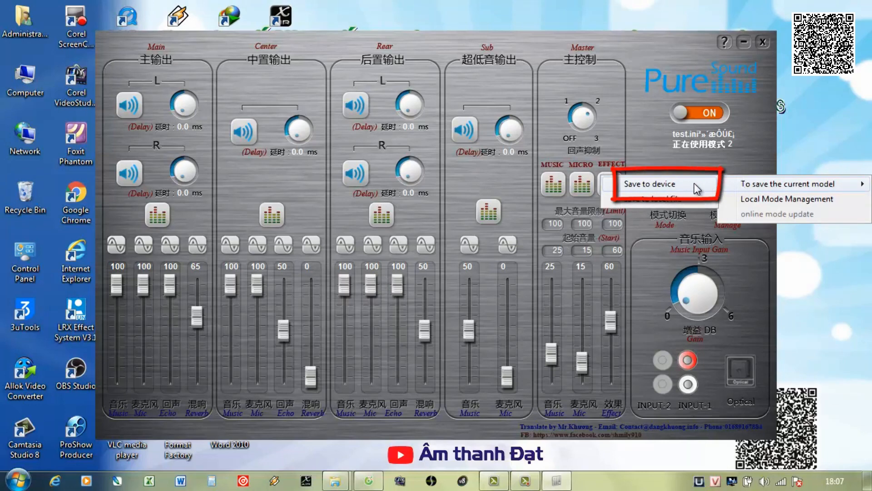
pyautogui.click(653, 184)
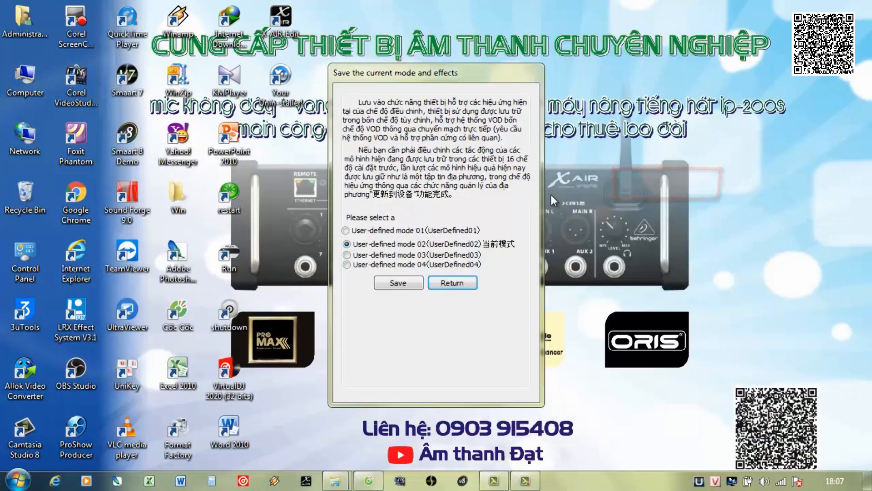
pyautogui.click(389, 282)
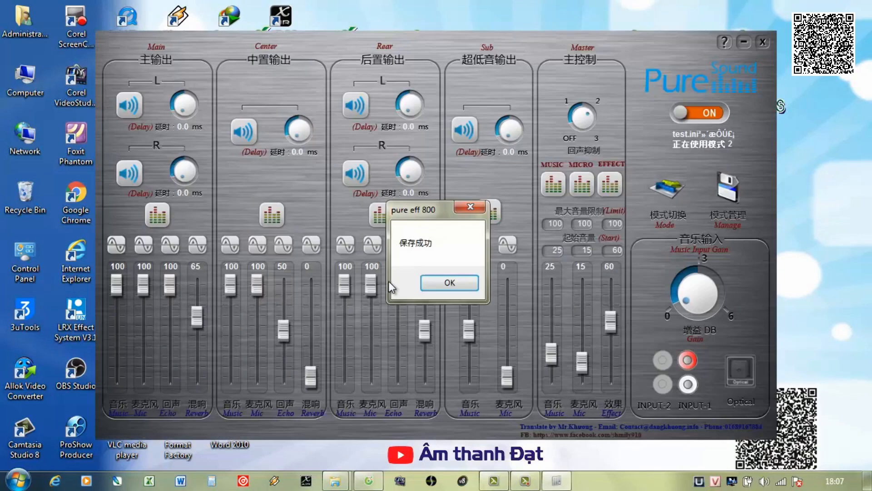
pyautogui.click(438, 282)
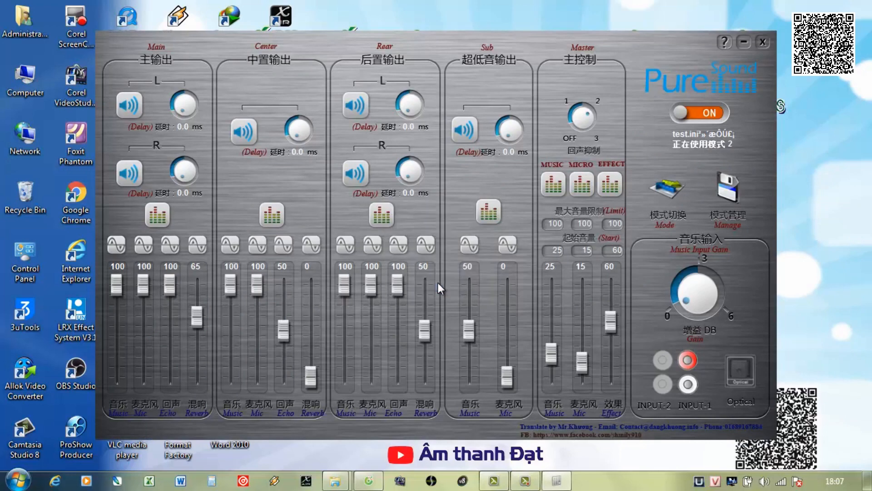